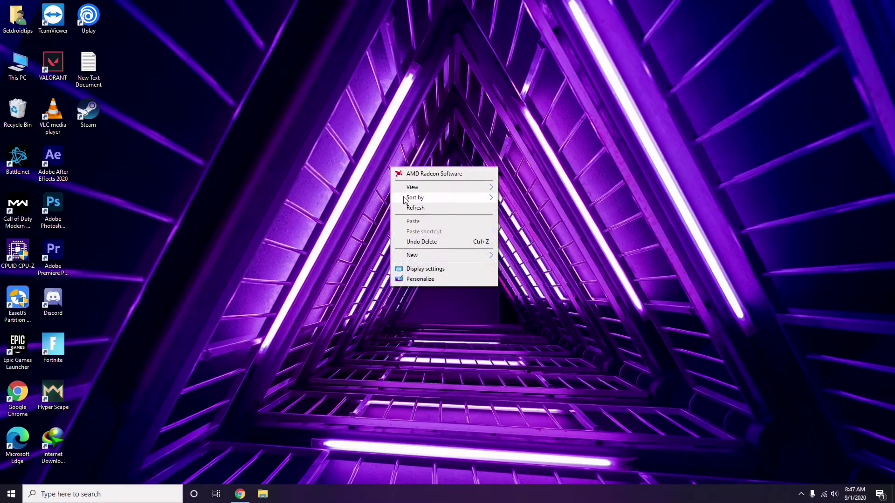
# Step: Refresh the desktop and bring up the This PC shortcut menu
pyautogui.click(417, 207)
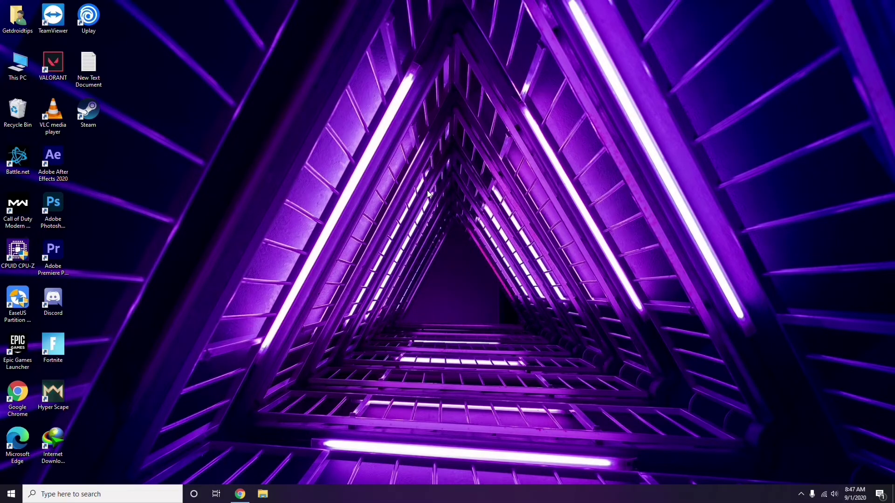
pyautogui.rightClick(339, 131)
pyautogui.click(361, 171)
pyautogui.rightClick(20, 80)
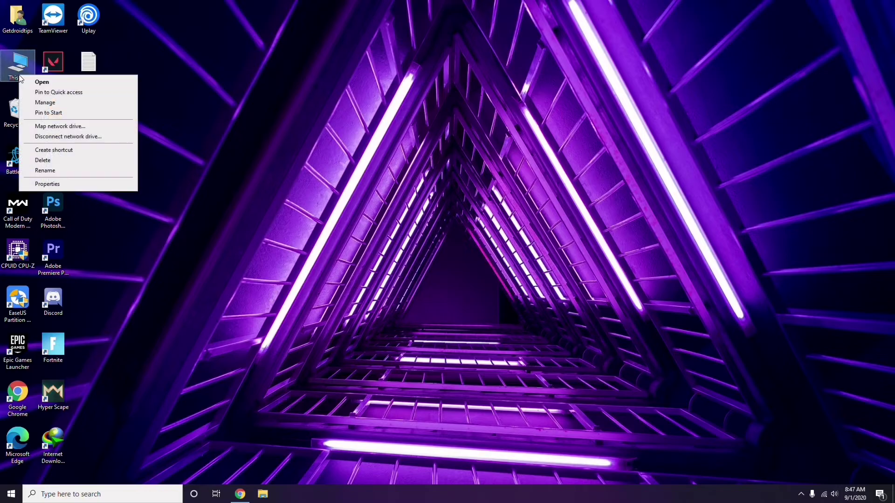
pyautogui.click(50, 103)
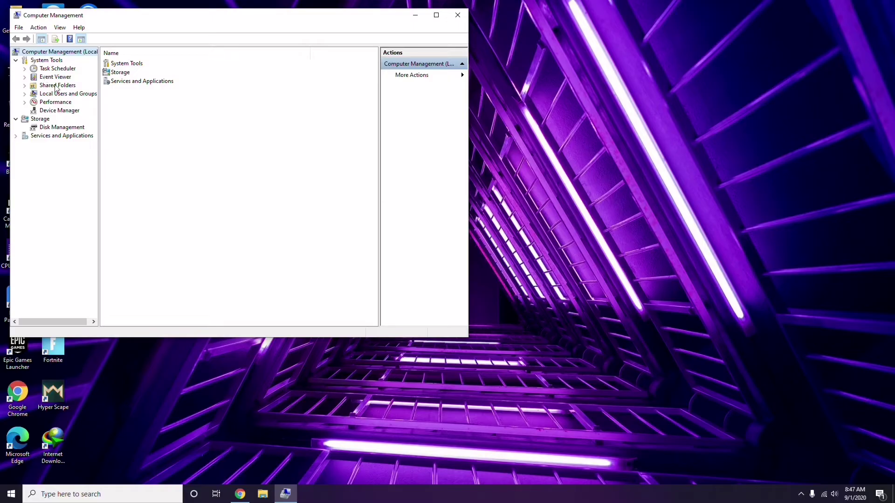
pyautogui.click(54, 110)
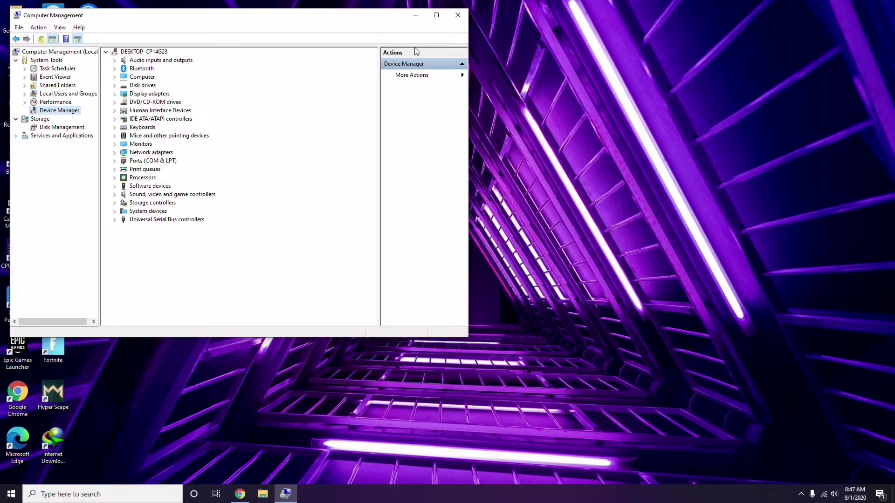
pyautogui.click(458, 17)
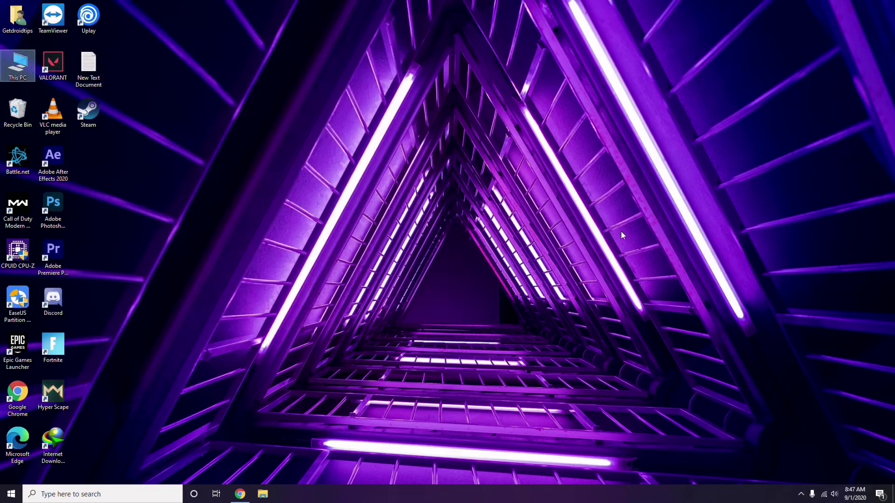
pyautogui.click(802, 497)
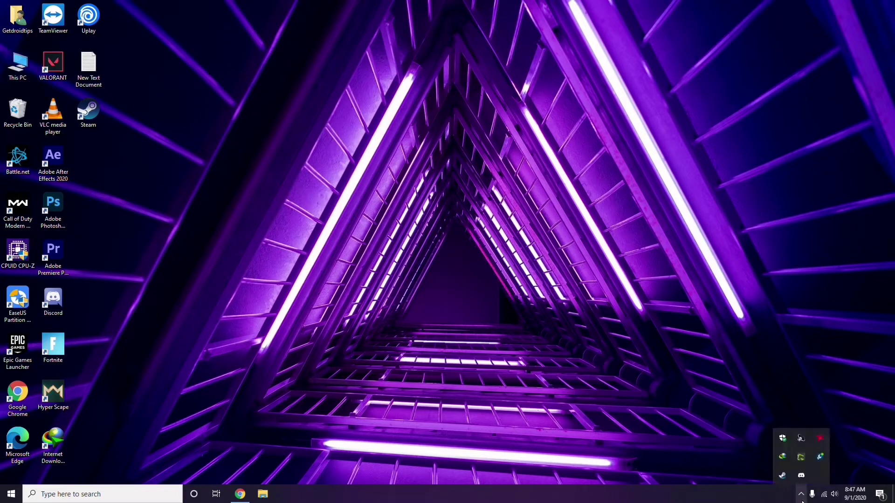
pyautogui.click(819, 440)
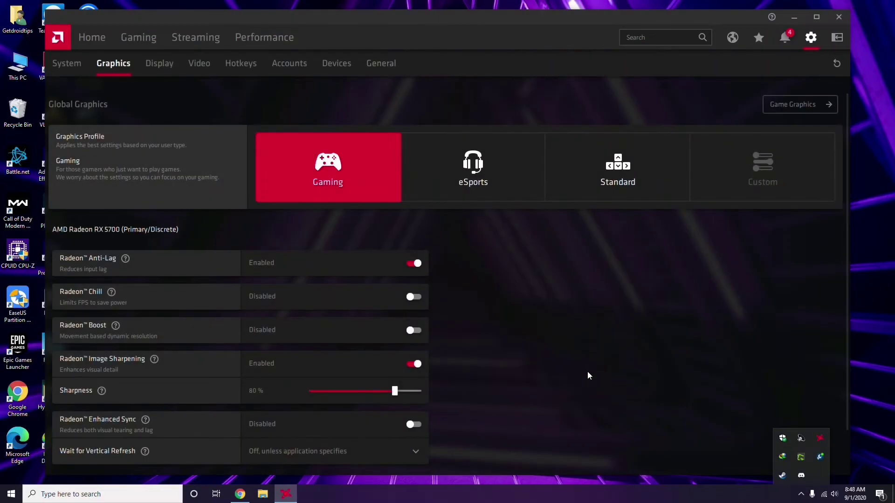
pyautogui.click(76, 65)
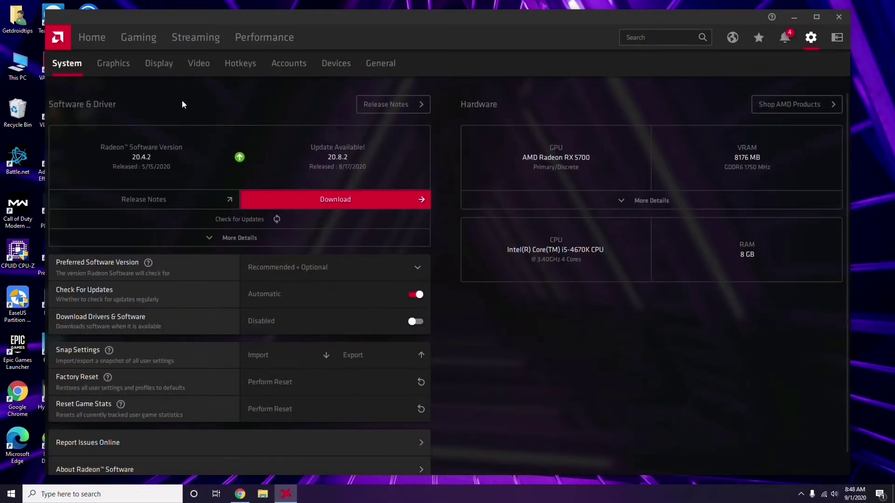
pyautogui.click(110, 65)
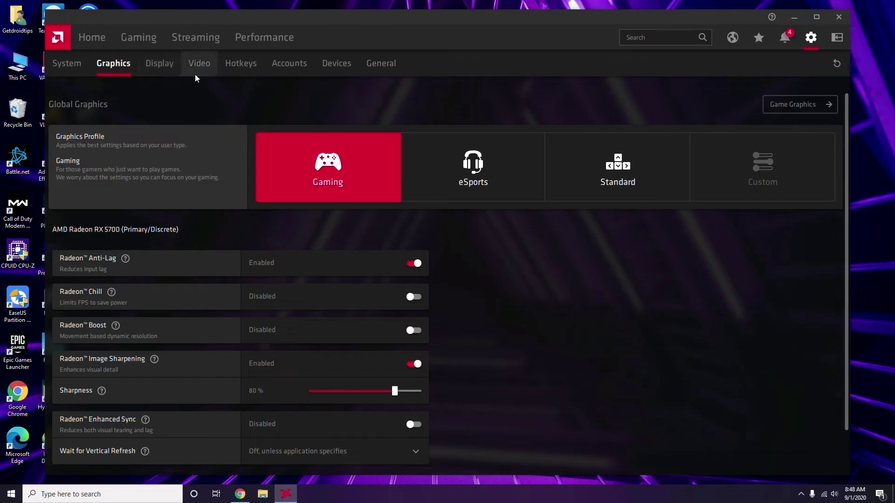
pyautogui.click(169, 70)
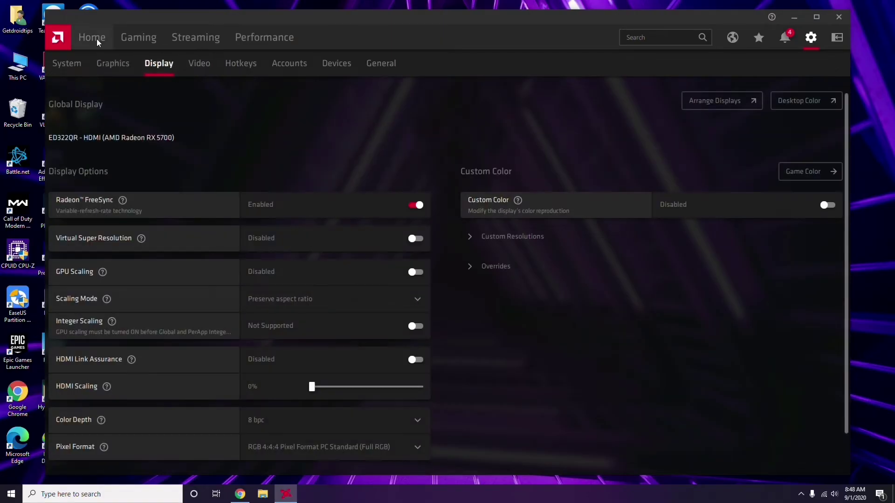
pyautogui.click(97, 39)
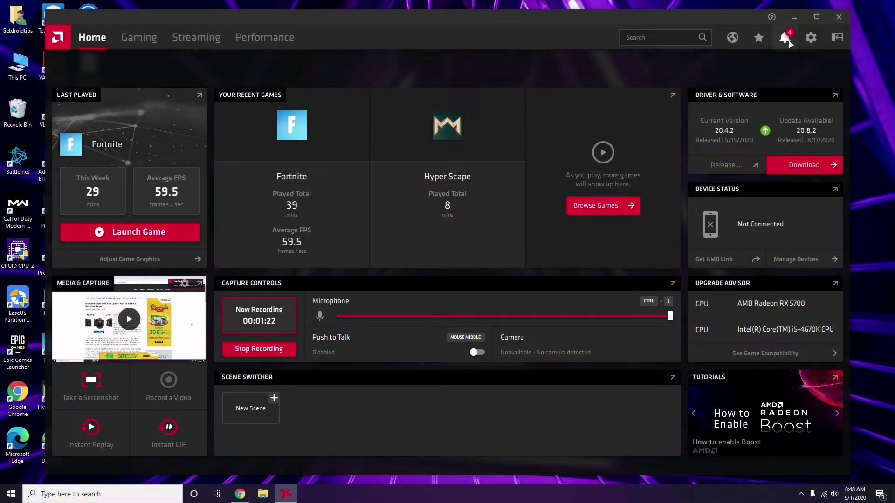
pyautogui.click(839, 18)
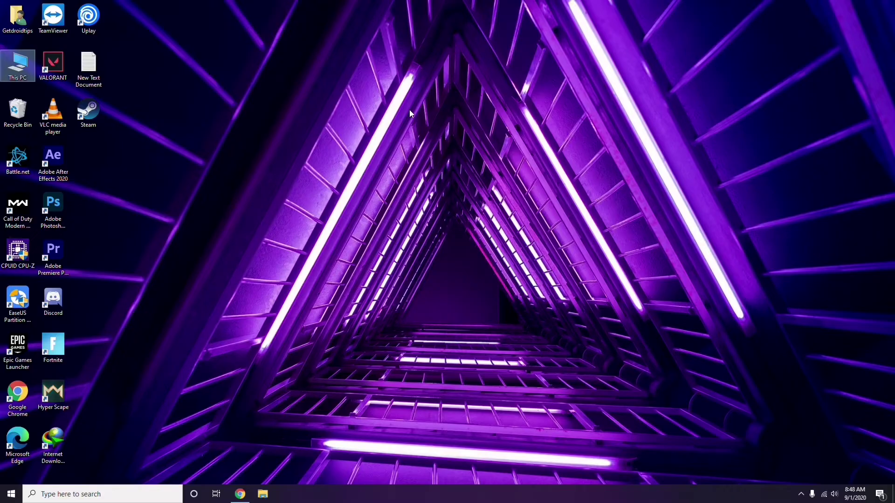
# Step: Refresh the desktop, launch Steam and open its Settings
pyautogui.rightClick(188, 120)
pyautogui.click(192, 166)
pyautogui.doubleClick(88, 112)
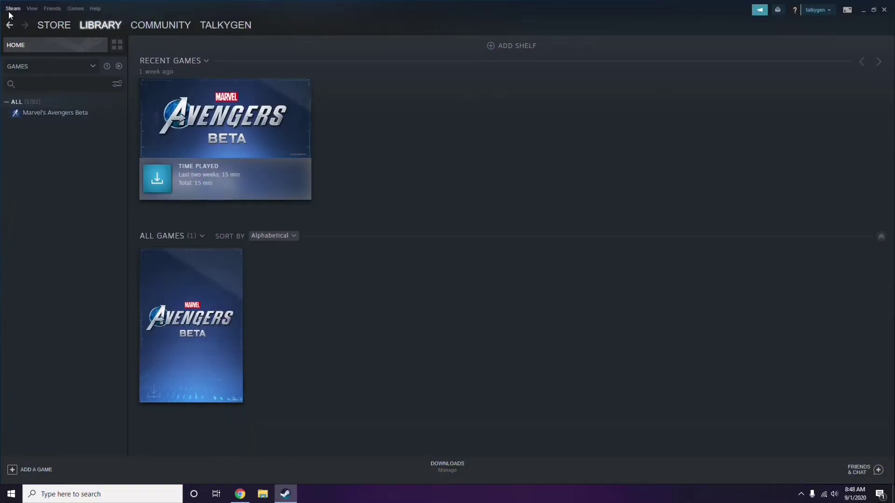
pyautogui.click(12, 9)
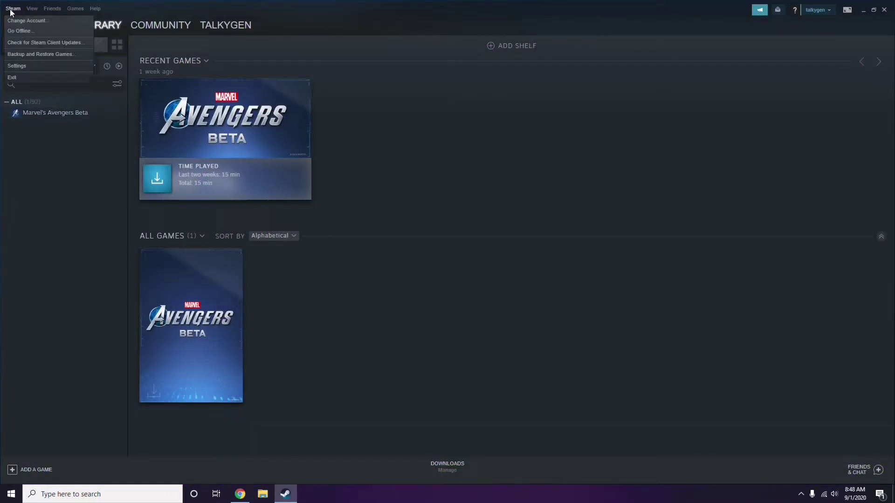
pyautogui.click(29, 66)
# Step: Disable the Steam in-game overlay, save the settings with OK and close Steam
pyautogui.moveTo(543, 177); pyautogui.dragTo(496, 101)
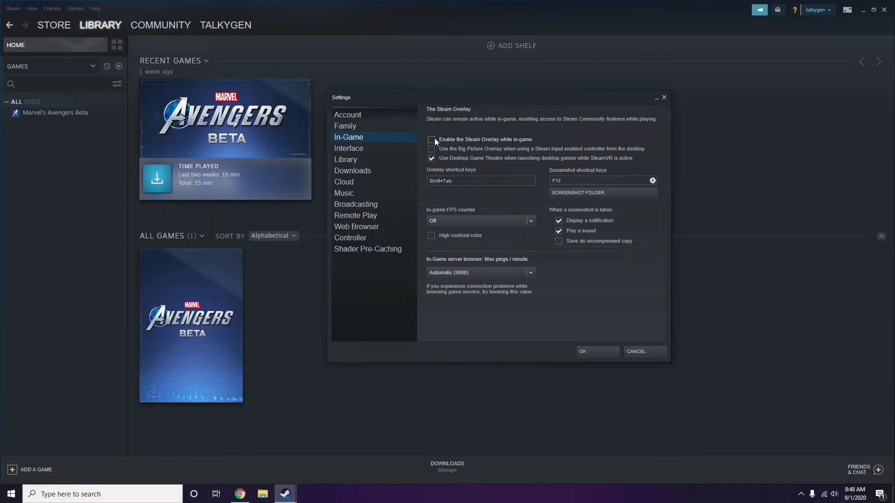
pyautogui.click(588, 351)
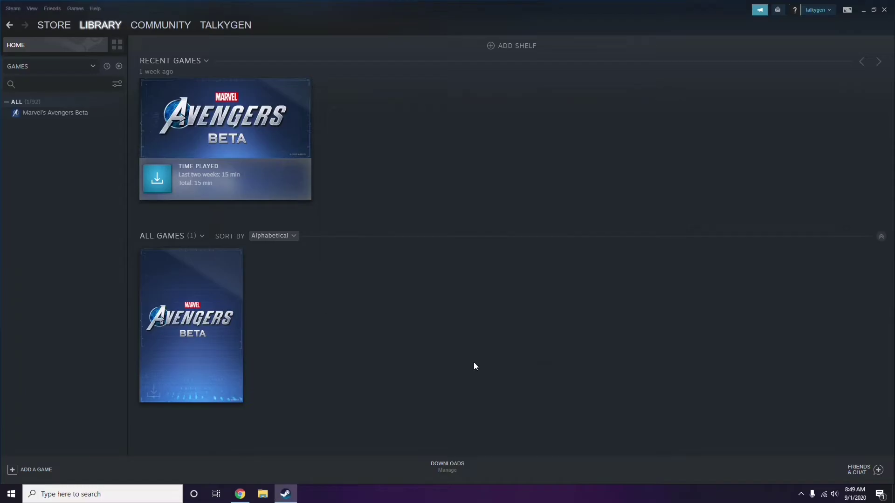
pyautogui.click(884, 10)
# Step: Refresh the desktop now that Steam is closed
pyautogui.rightClick(367, 153)
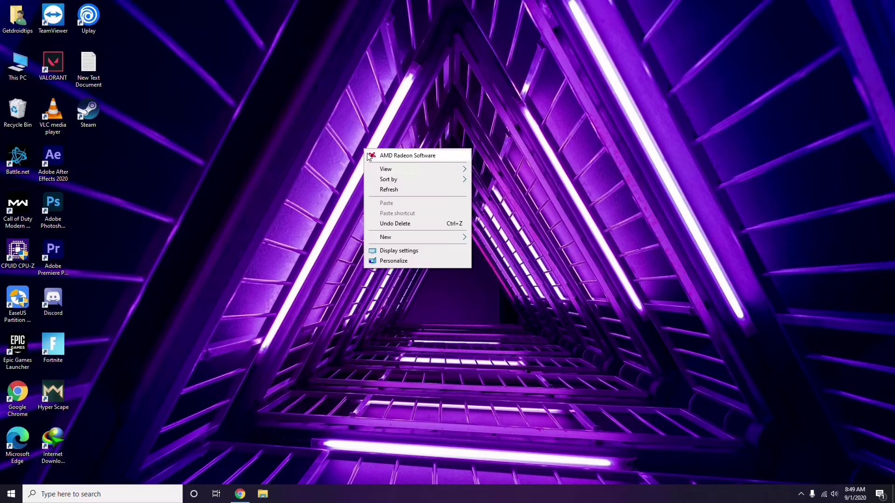
pyautogui.click(387, 191)
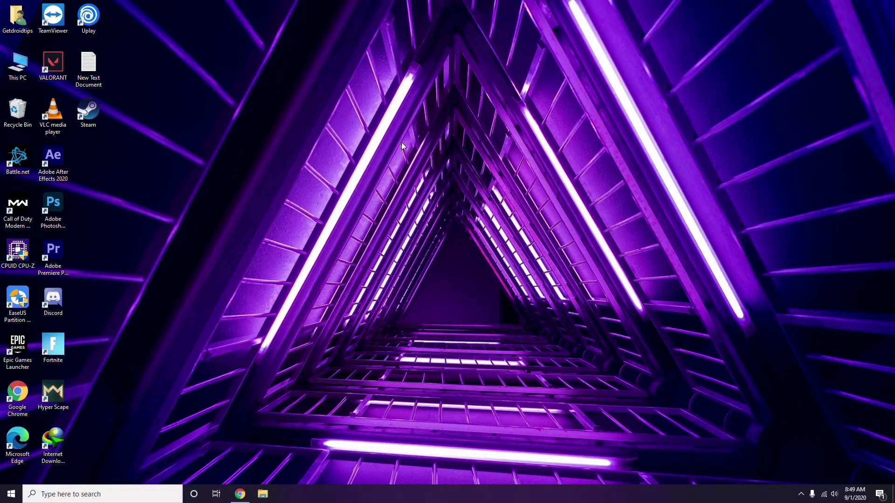
# Step: Launch Discord from the desktop and open User Settings on My Account
pyautogui.doubleClick(59, 299)
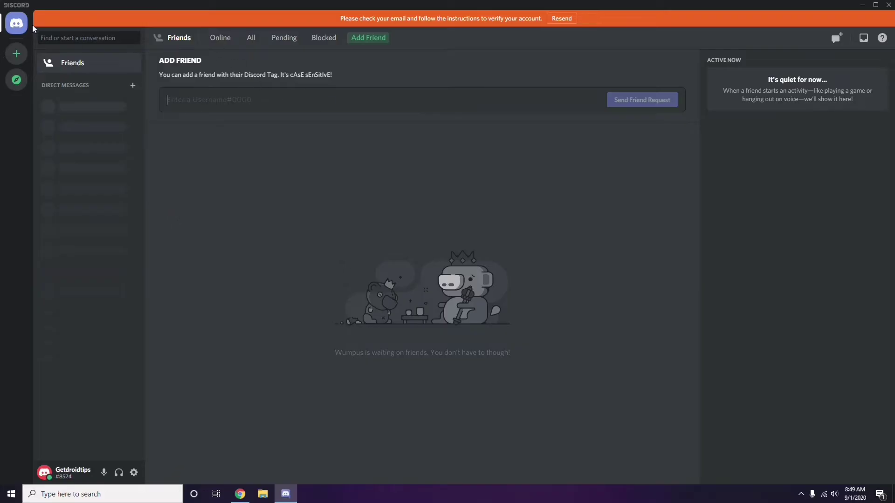
pyautogui.click(134, 474)
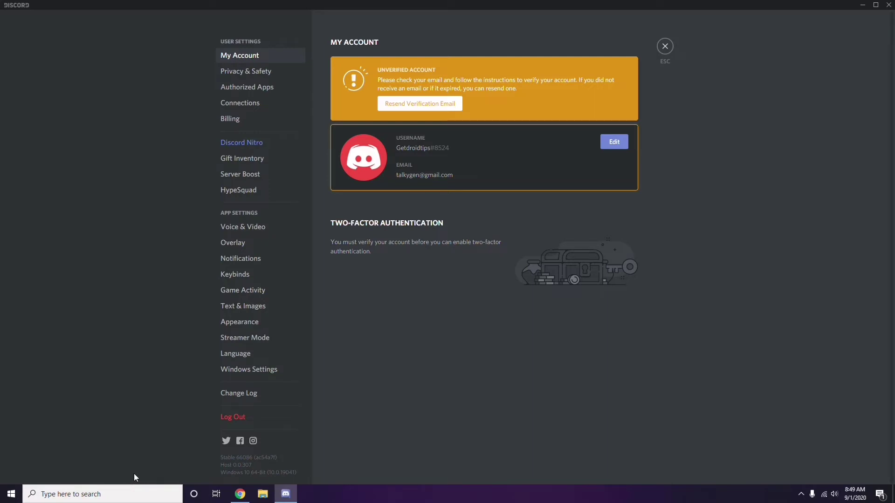
# Step: In Voice & Video, switch off the OpenH264 Video Codec, disabling H.264 hardware acceleration
pyautogui.click(238, 228)
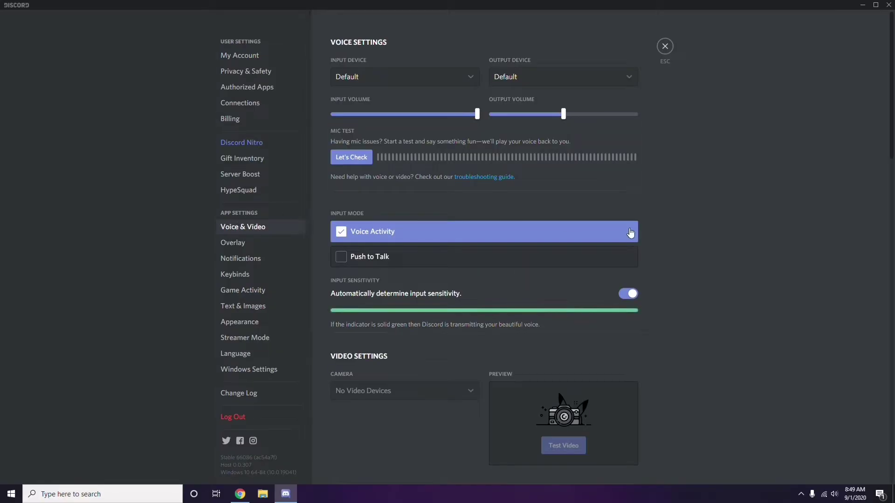
pyautogui.scroll(-8, 684, 226)
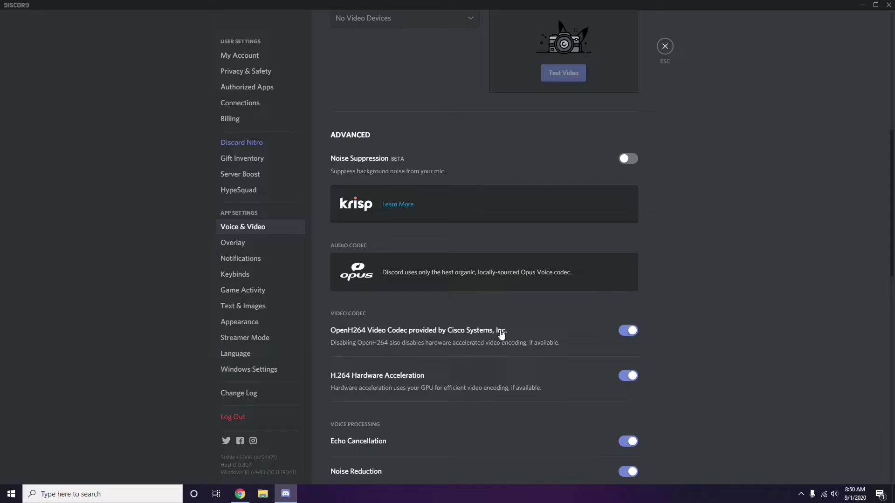
pyautogui.click(594, 343)
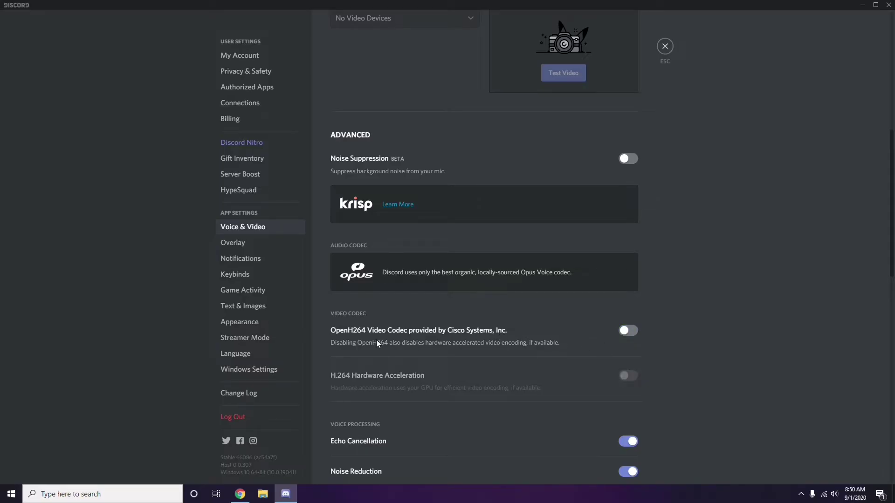
pyautogui.scroll(-2, 462, 334)
pyautogui.scroll(-4, 462, 334)
pyautogui.scroll(1, 462, 333)
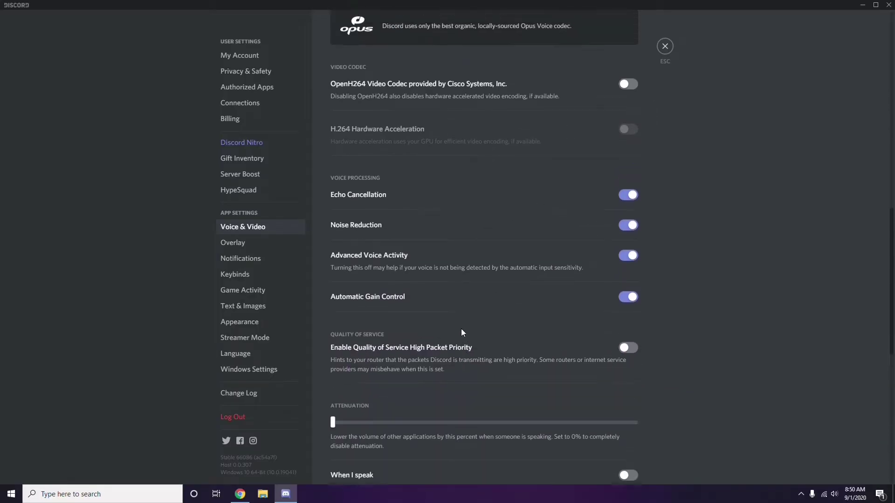
# Step: Switch off the Enable in-game overlay toggle on Discord's Overlay page
pyautogui.click(235, 244)
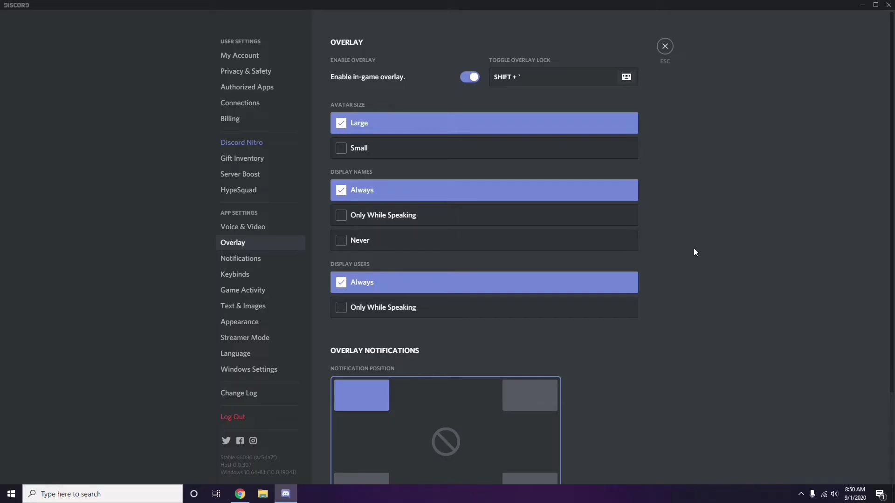
pyautogui.scroll(-1, 692, 245)
pyautogui.scroll(1, 692, 245)
pyautogui.click(468, 78)
# Step: Switch off Hardware Acceleration under Appearance and confirm with Okay to restart Discord
pyautogui.click(247, 325)
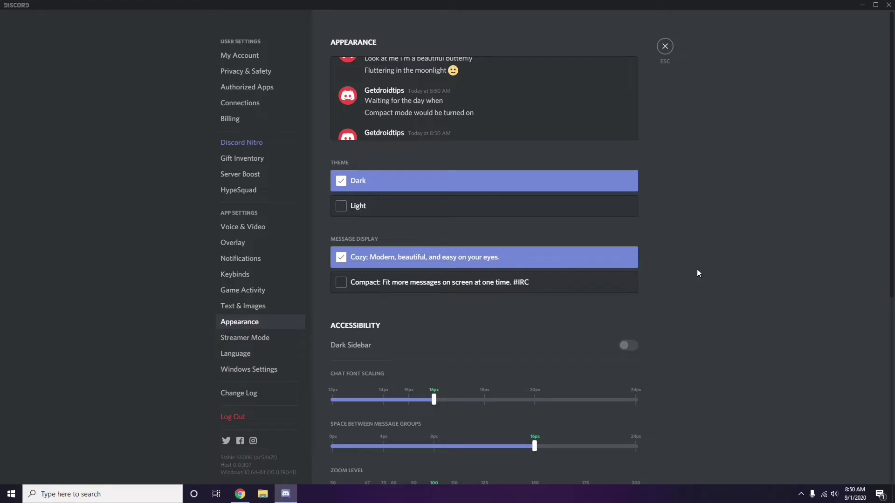
pyautogui.scroll(-6, 698, 271)
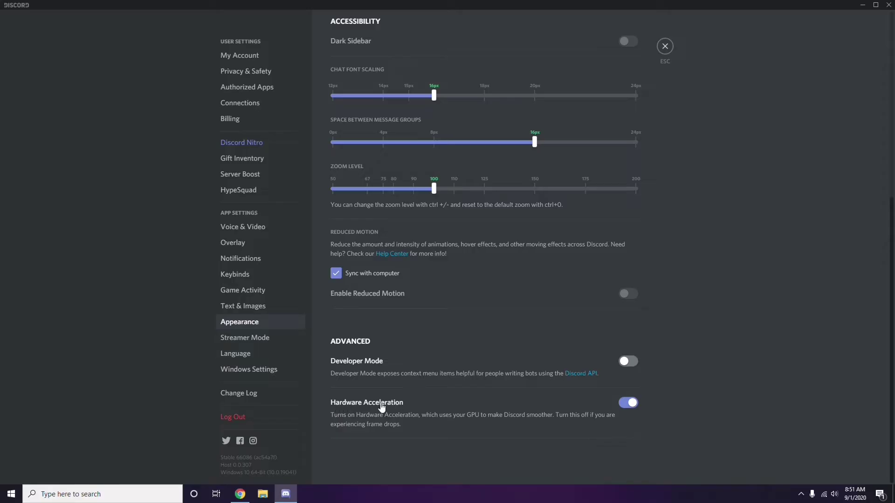
pyautogui.click(628, 404)
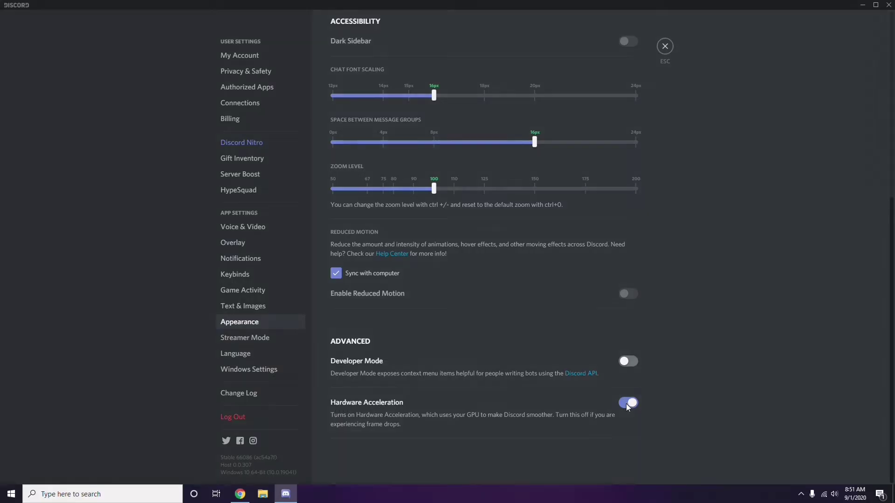
pyautogui.click(513, 278)
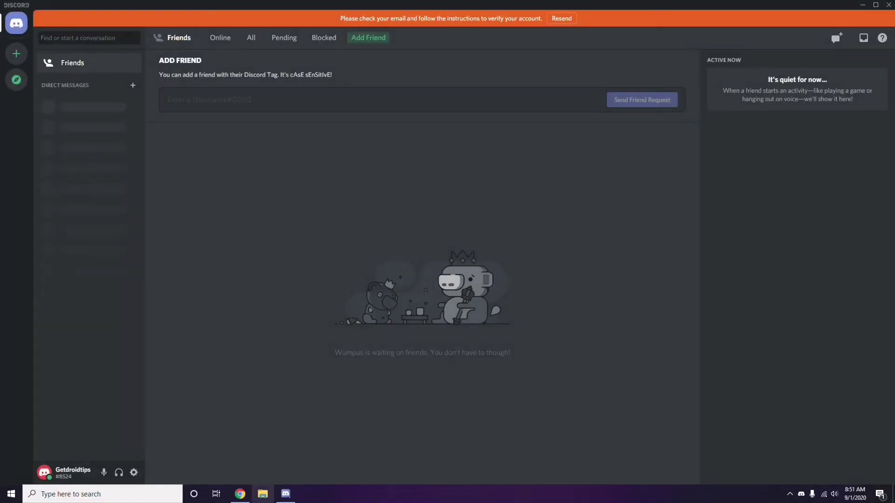
# Step: Minimize Discord and refresh the Windows desktop
pyautogui.click(864, 6)
pyautogui.rightClick(355, 119)
pyautogui.click(379, 162)
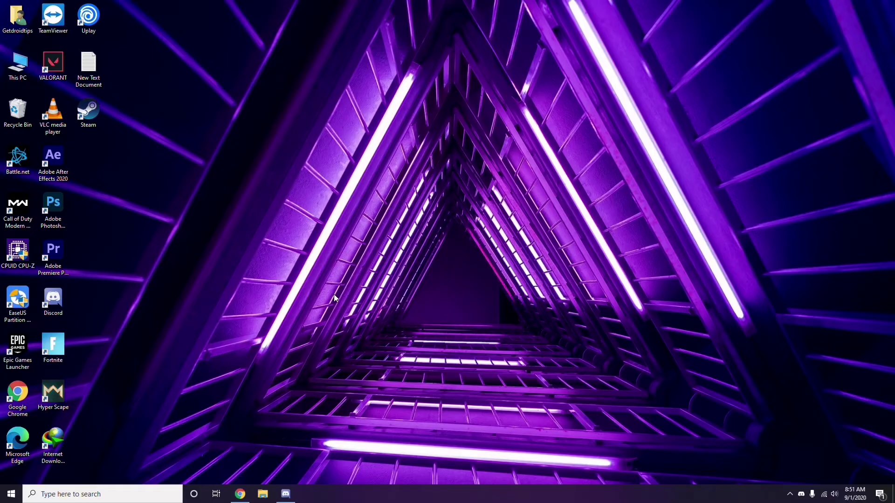
pyautogui.click(72, 495)
pyautogui.write('windows')
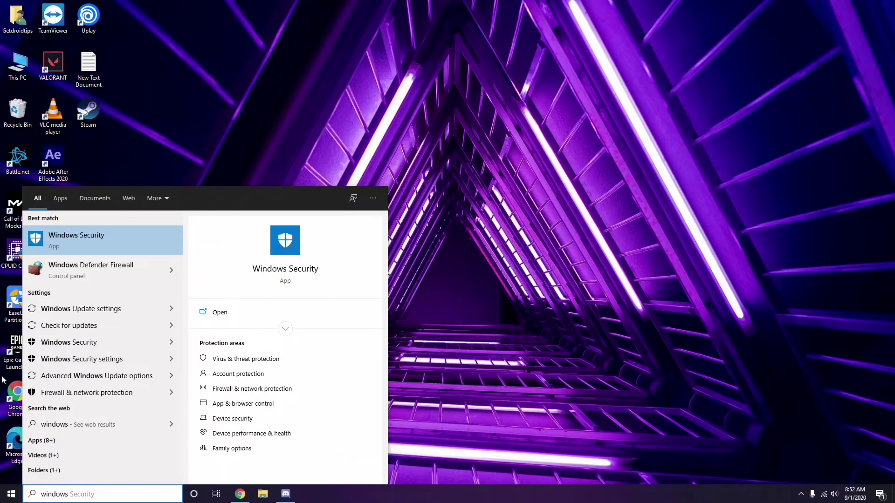
pyautogui.click(112, 310)
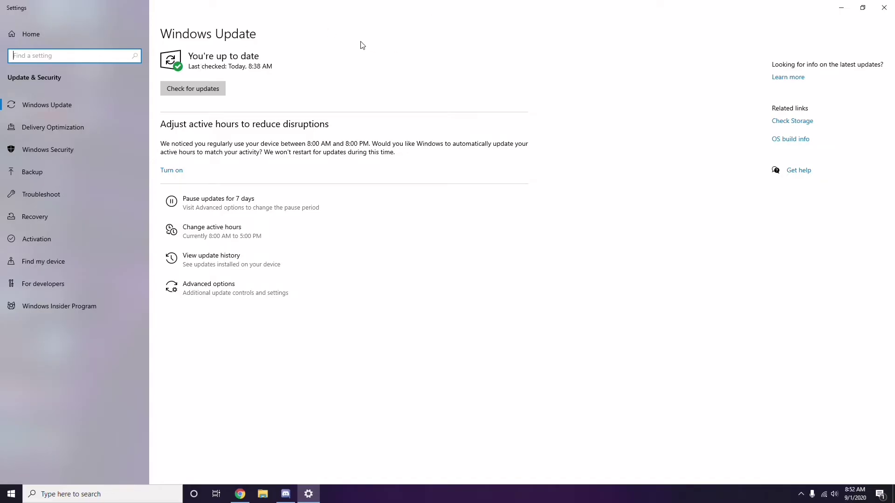
pyautogui.click(884, 8)
pyautogui.rightClick(377, 80)
pyautogui.click(389, 121)
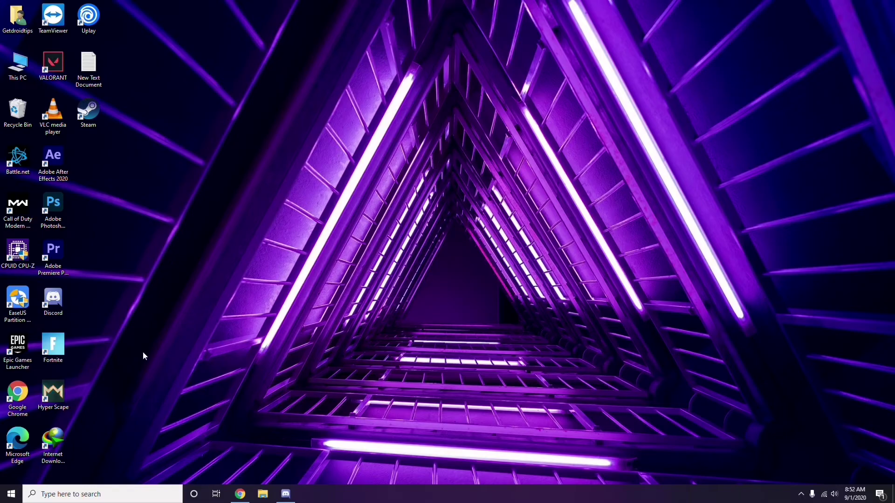
# Step: Search for Settings, go to Update & Security and view the update history
pyautogui.click(53, 495)
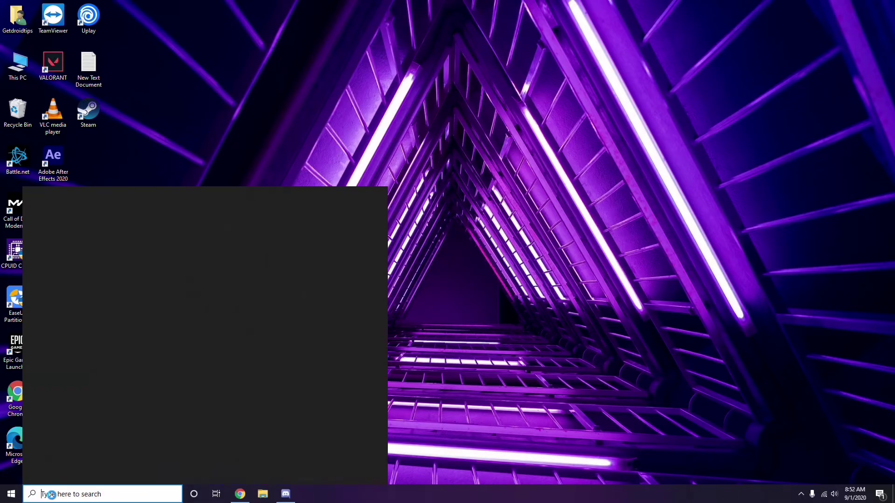
pyautogui.write('settings')
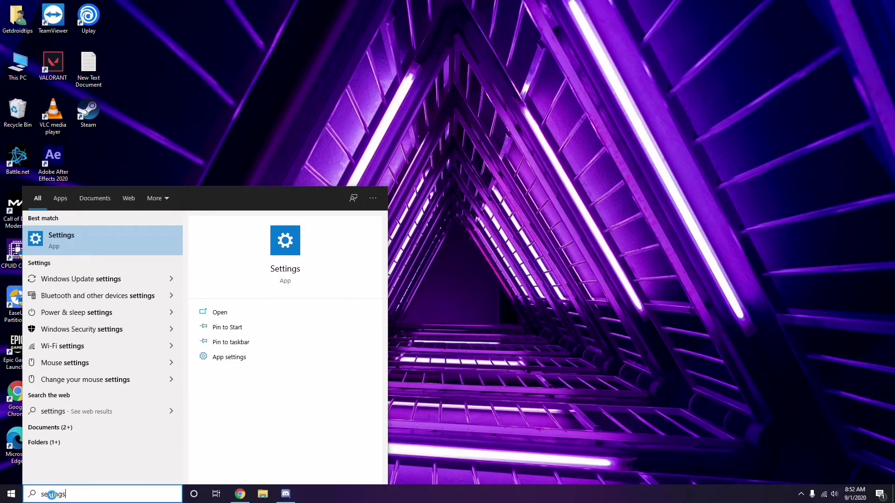
pyautogui.click(99, 246)
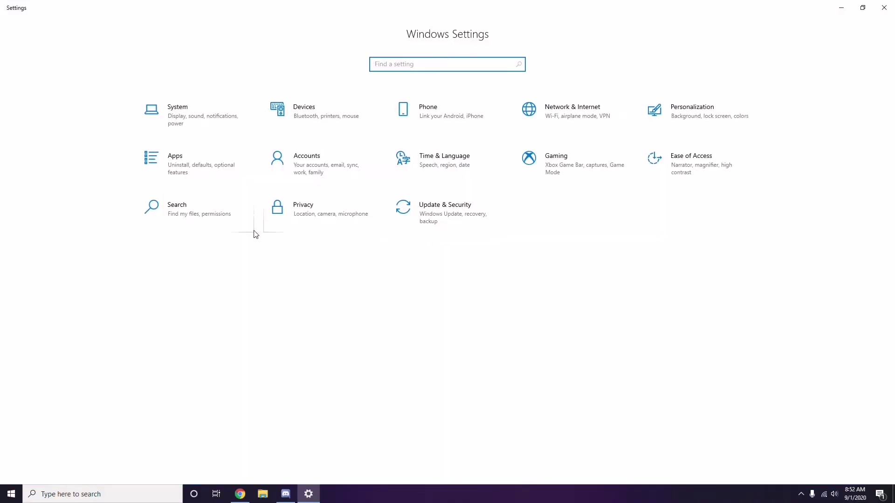
pyautogui.click(447, 221)
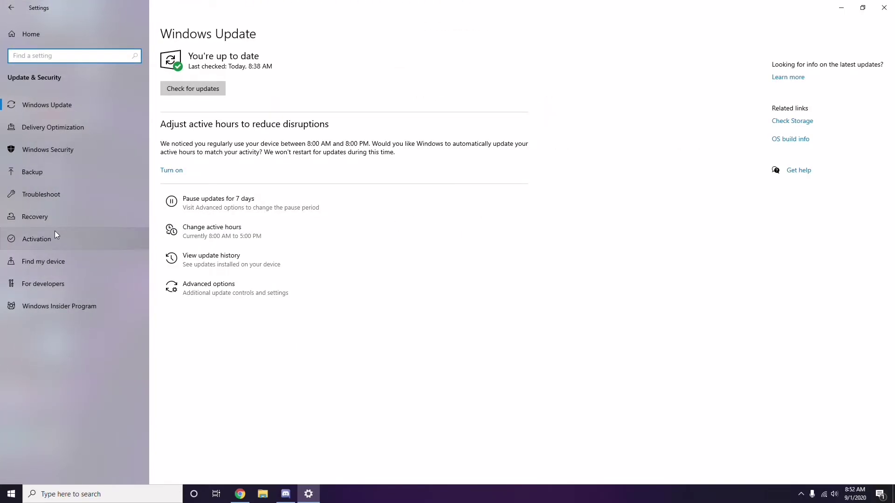
pyautogui.click(212, 259)
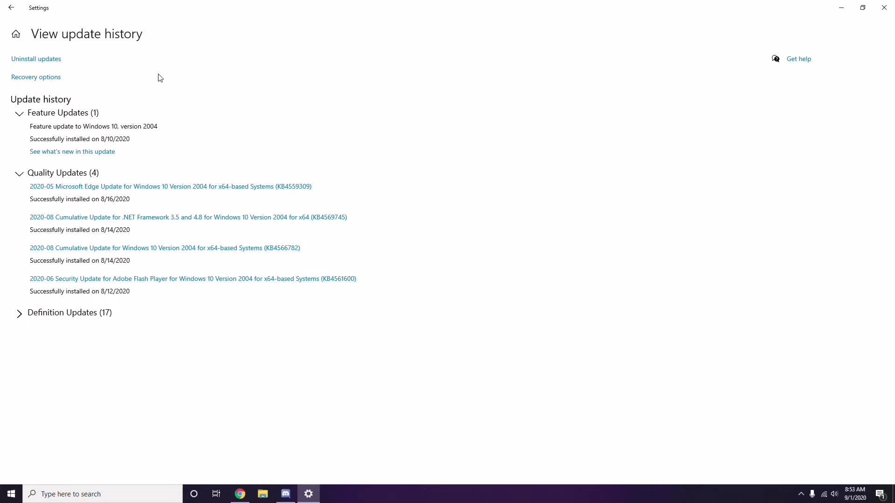
# Step: Inspect installed updates including KB2565063, then close Settings and the Installed Updates window
pyautogui.click(43, 59)
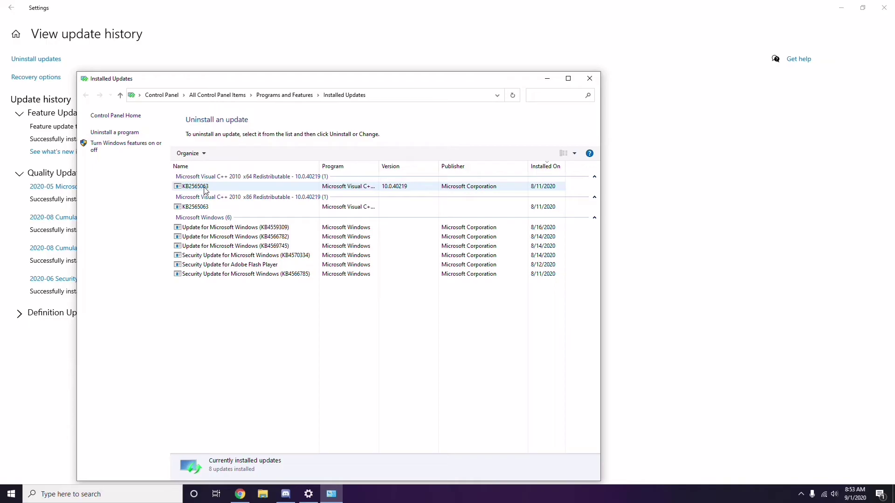
pyautogui.rightClick(205, 187)
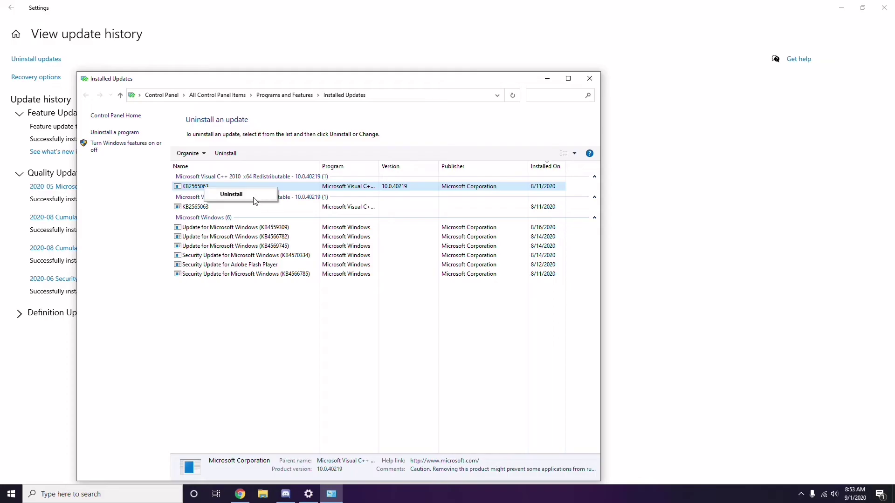
pyautogui.click(610, 182)
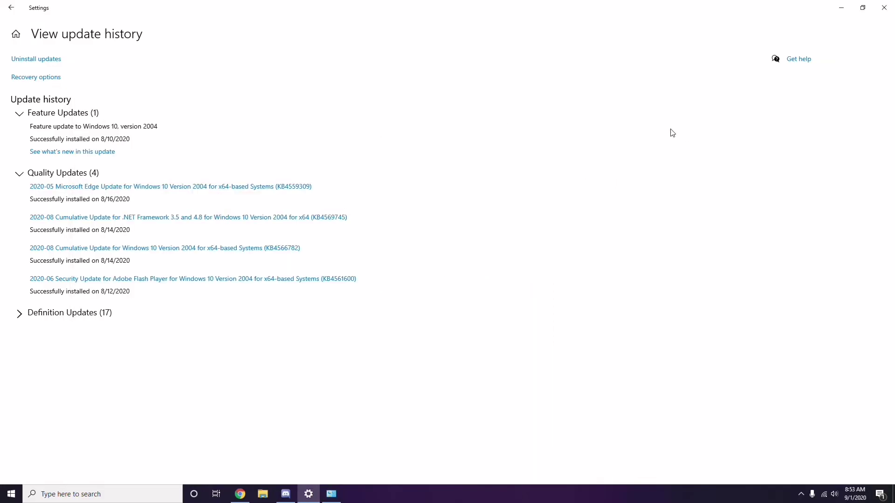
pyautogui.click(11, 8)
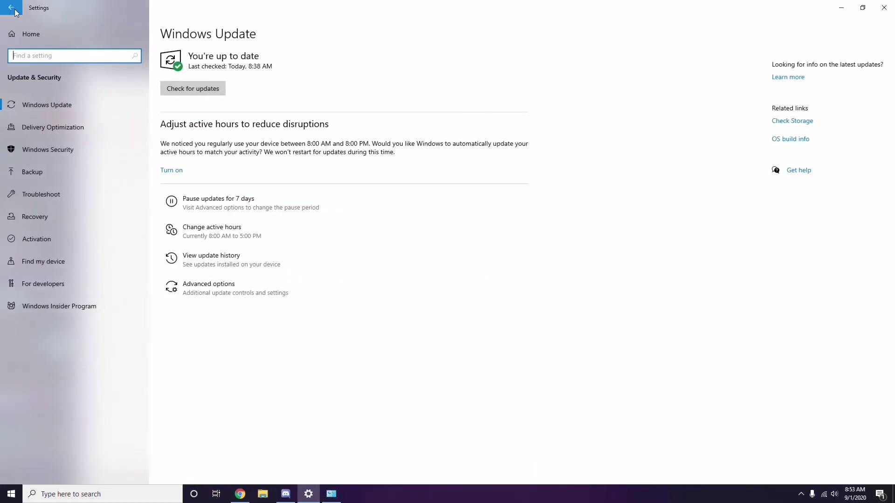
pyautogui.click(12, 8)
pyautogui.click(883, 10)
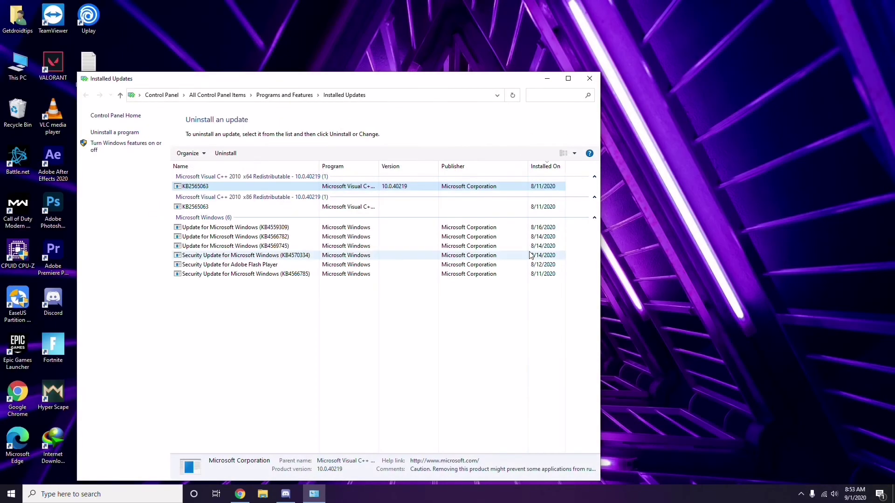
pyautogui.click(587, 79)
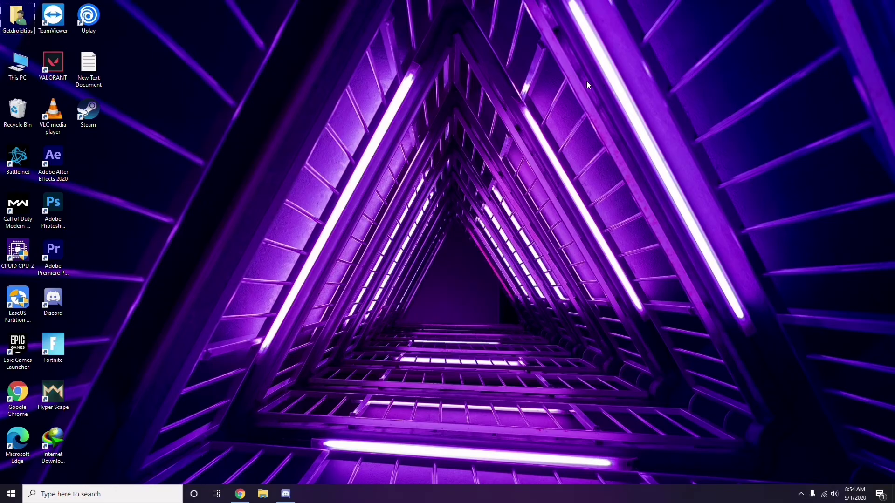
# Step: Enter %temp% in the Run box, replacing the previous command
pyautogui.press('super+r')
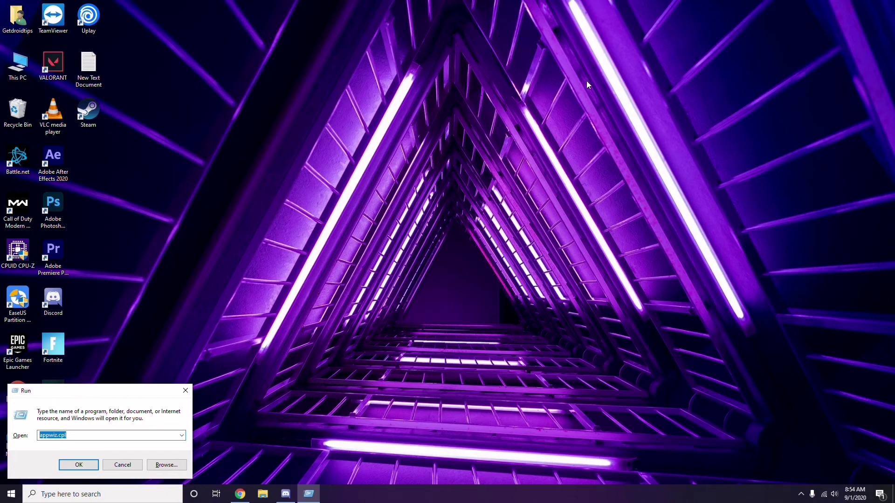
pyautogui.press('BackSpace')
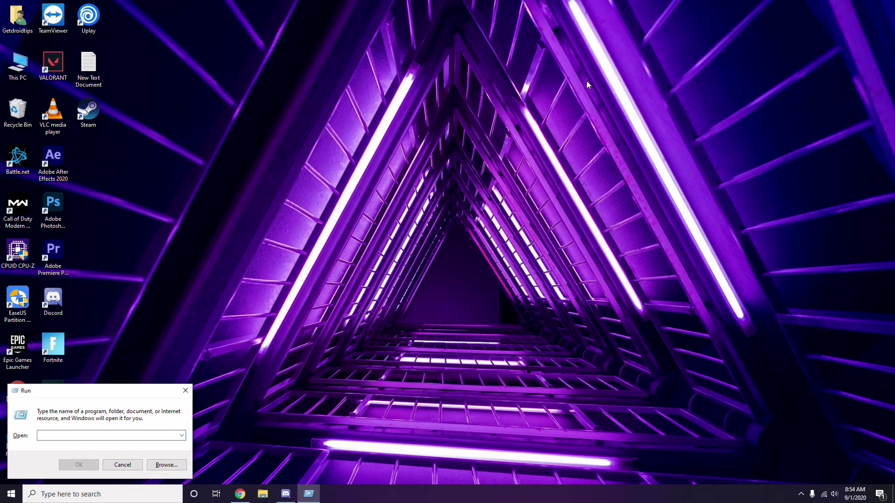
pyautogui.write('5')
pyautogui.press('BackSpace')
pyautogui.write('%temp')
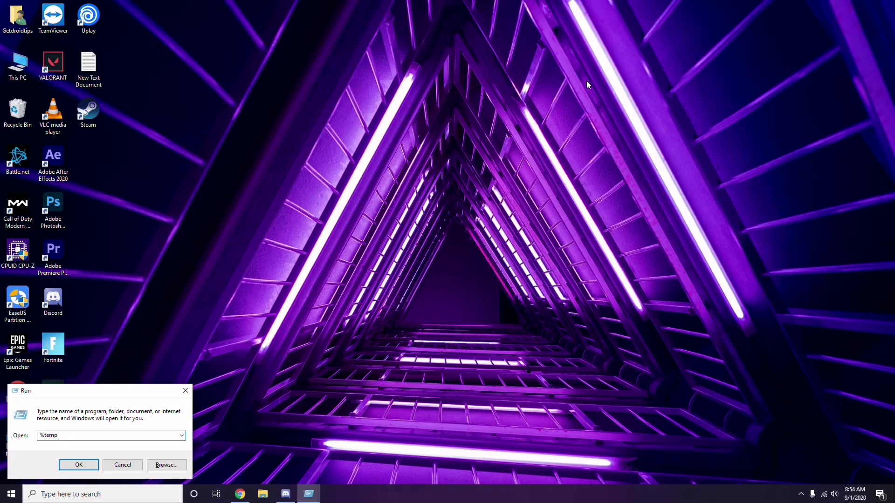
pyautogui.write('%')
# Step: Open the 215-item Temp folder, select all its items, then deselect and close it
pyautogui.click(79, 465)
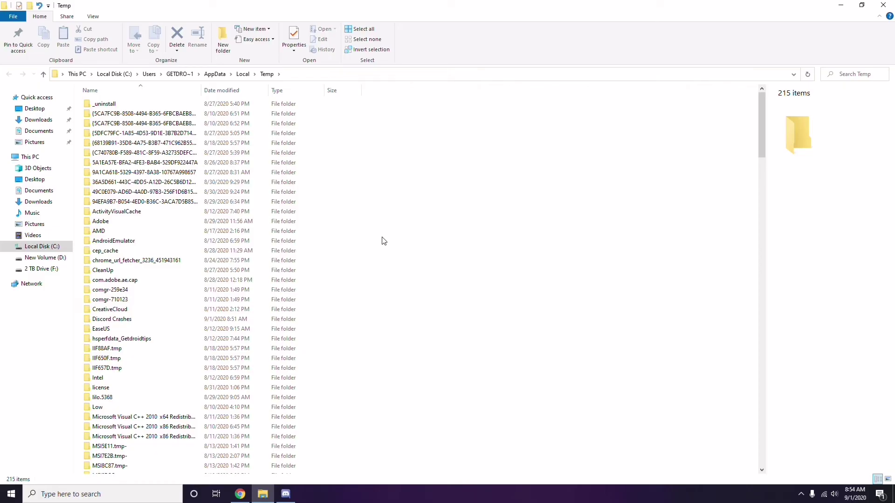
pyautogui.hotkey('ctrl', 'a')
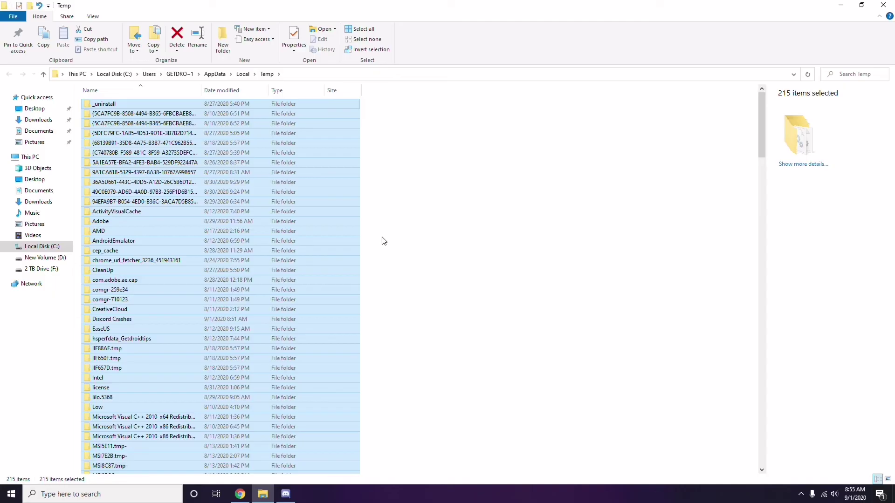
pyautogui.click(429, 237)
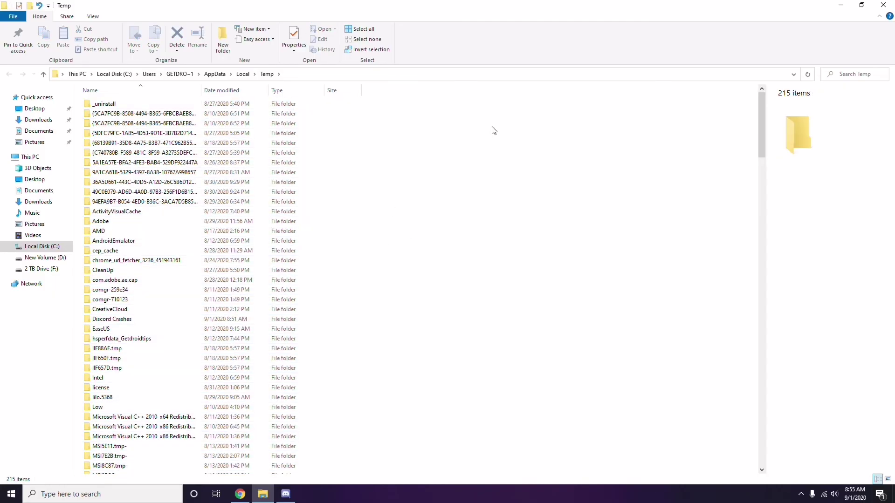
pyautogui.click(886, 6)
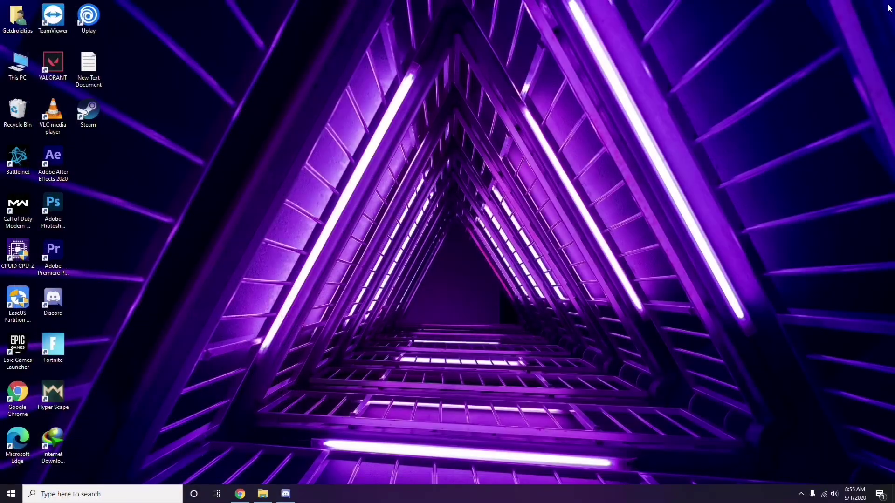
# Step: Refresh the desktop and reveal the hidden system tray icons
pyautogui.rightClick(343, 136)
pyautogui.click(371, 180)
pyautogui.click(801, 494)
pyautogui.click(819, 436)
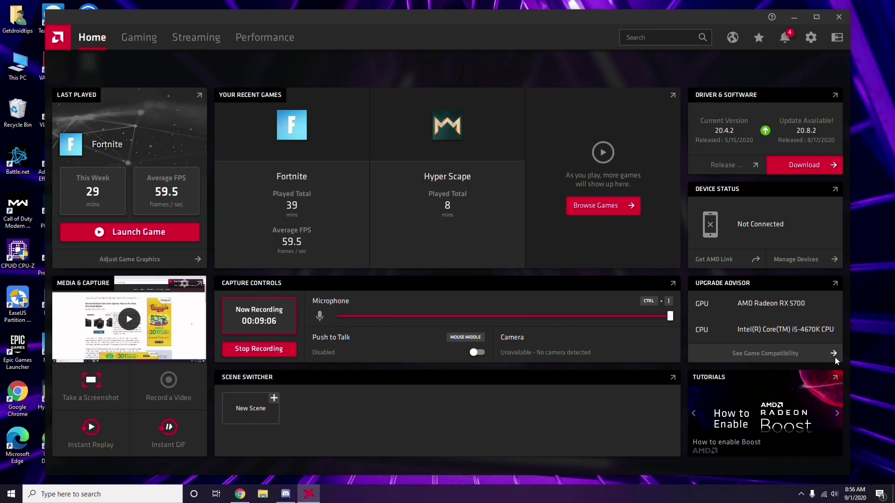
pyautogui.click(843, 21)
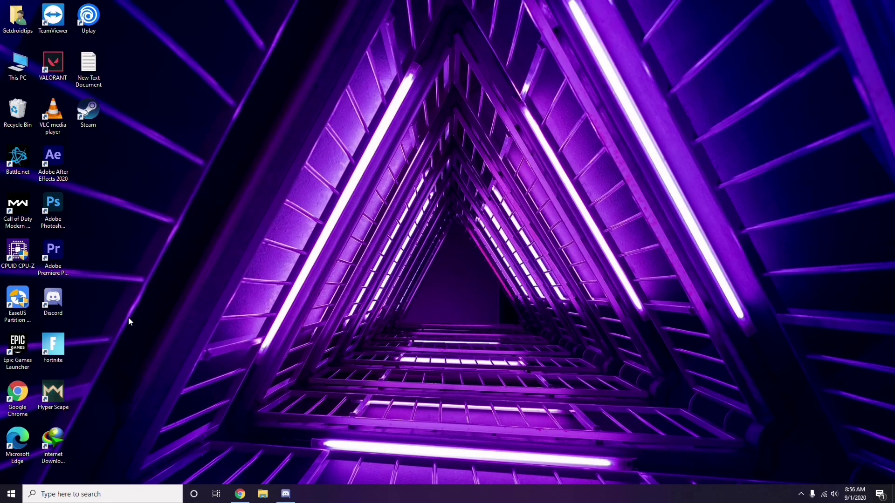
pyautogui.click(12, 494)
pyautogui.click(404, 350)
pyautogui.rightClick(246, 214)
pyautogui.click(273, 255)
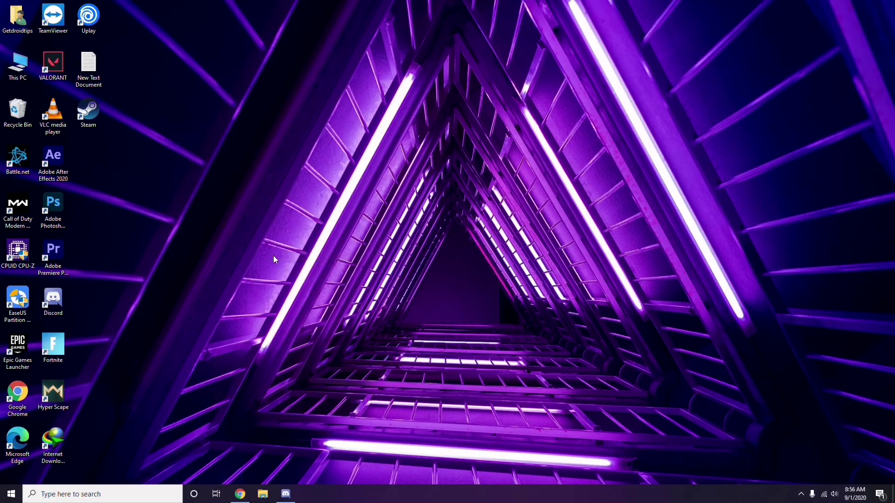